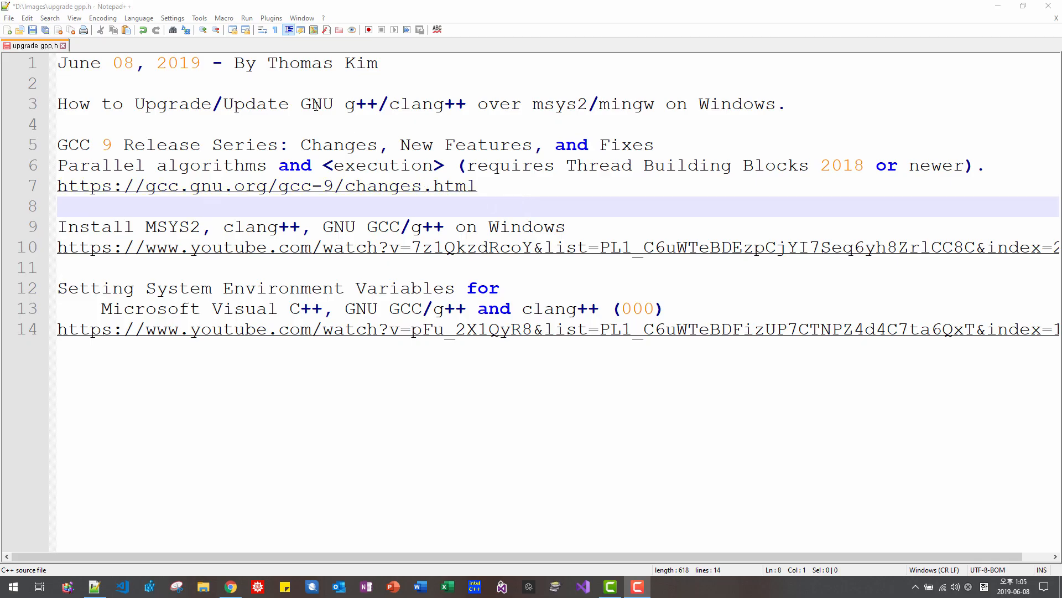
Step: Launch the gcc.gnu.org GCC 9 changes.html link from line 7 of the upgrade notes
drag(234, 63, 389, 66)
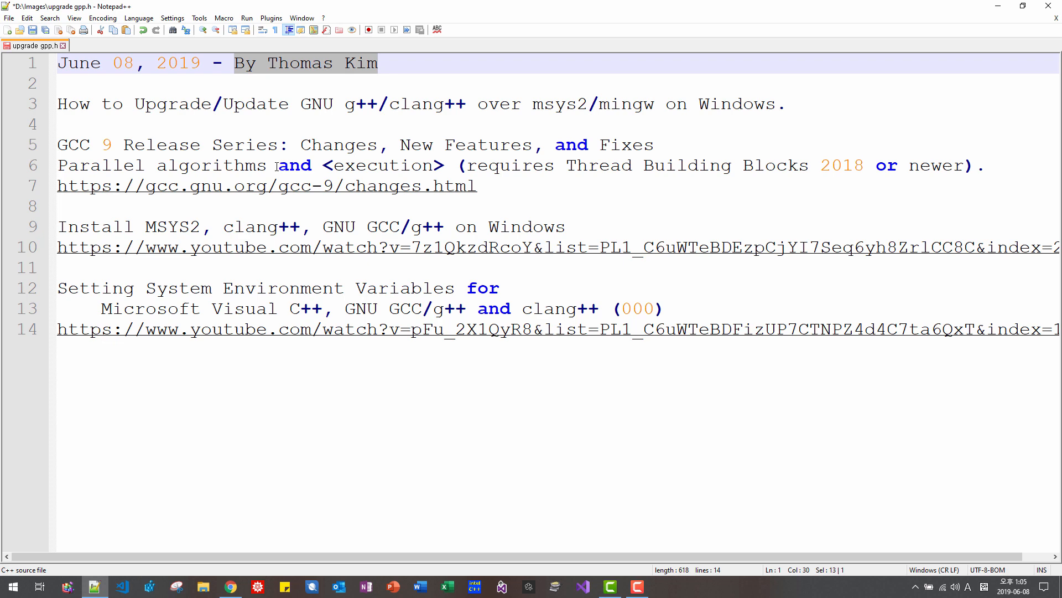
double_click(268, 188)
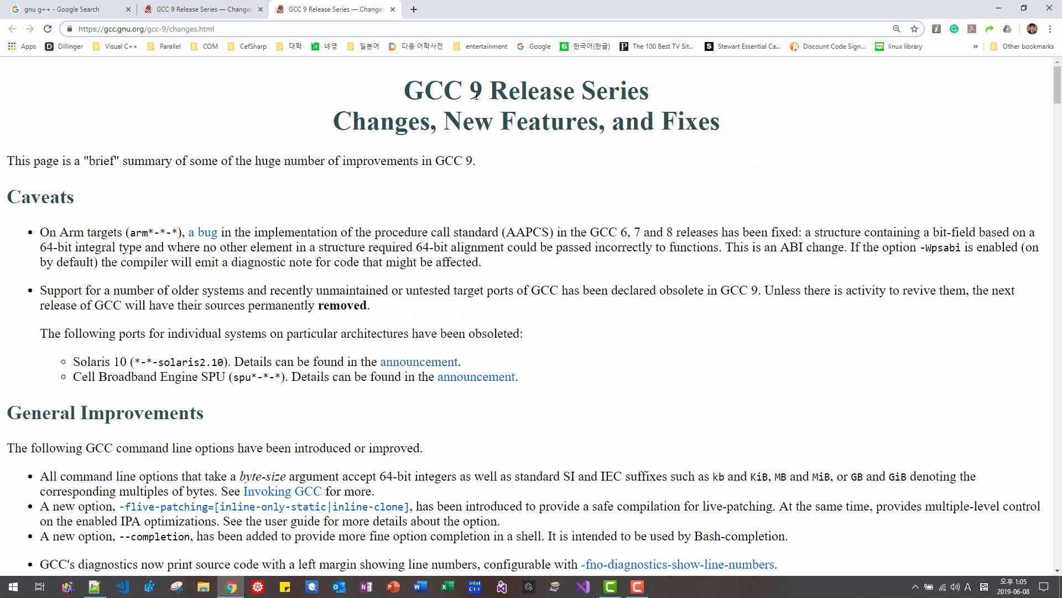
scroll(471, 199, down, 3)
scroll(472, 200, down, 2)
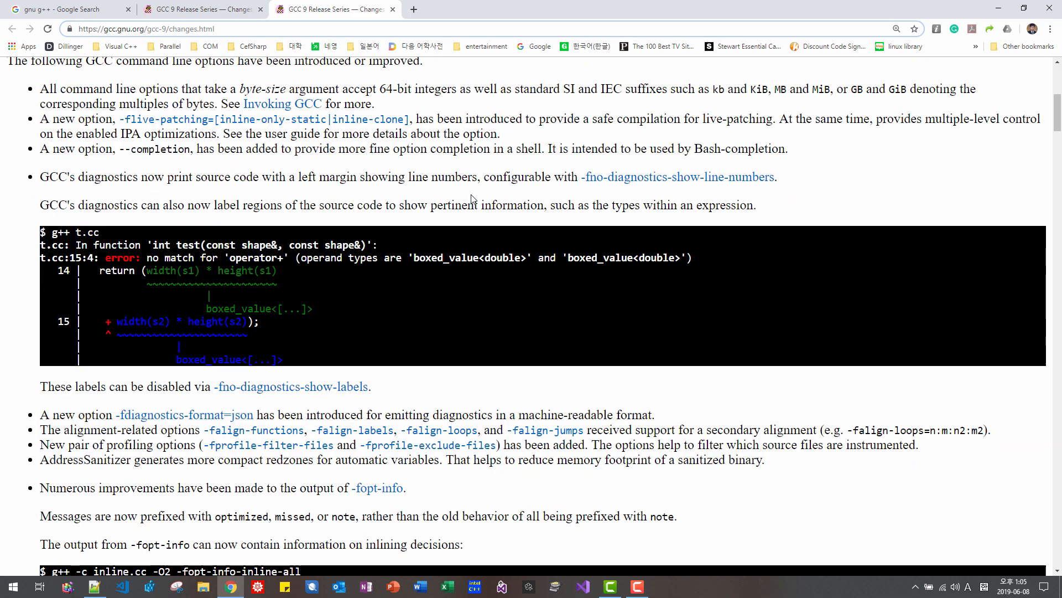
scroll(471, 199, down, 3)
scroll(472, 200, down, 3)
scroll(471, 200, down, 4)
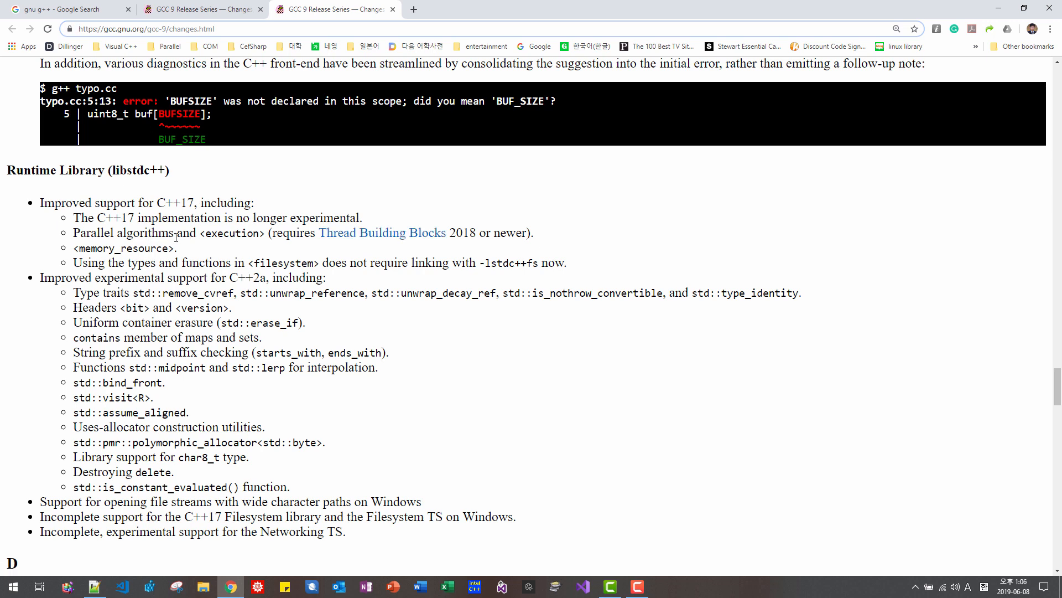
Step: Highlight the 'Parallel algorithms' note under Runtime Library (libstdc++) on the GCC 9 changes page
drag(175, 235, 73, 236)
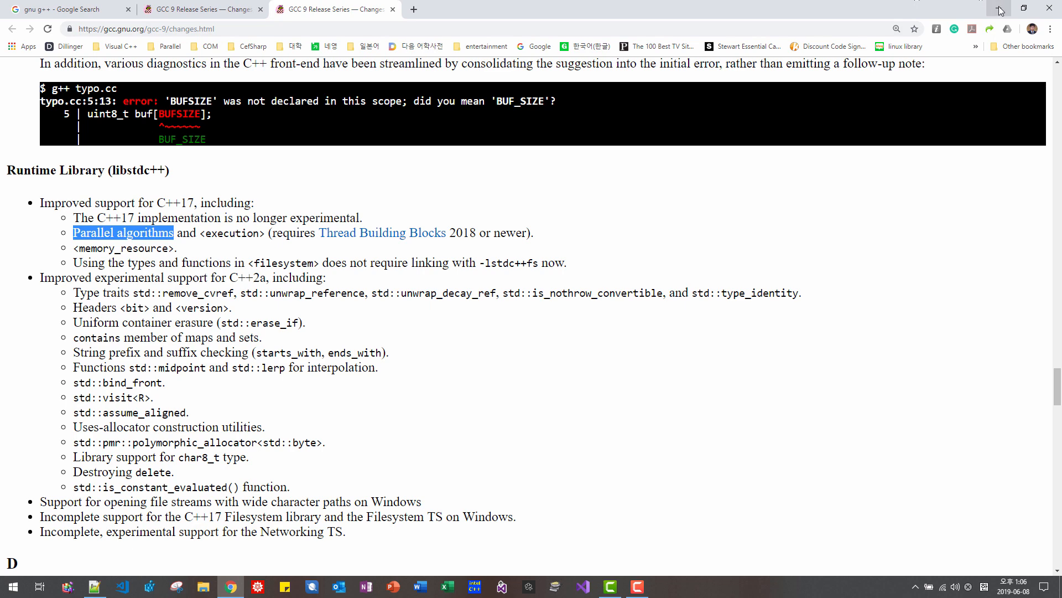
Step: Return to the upgrade notes, then close the Chrome window showing the YouTube installation video
key(alt+Tab)
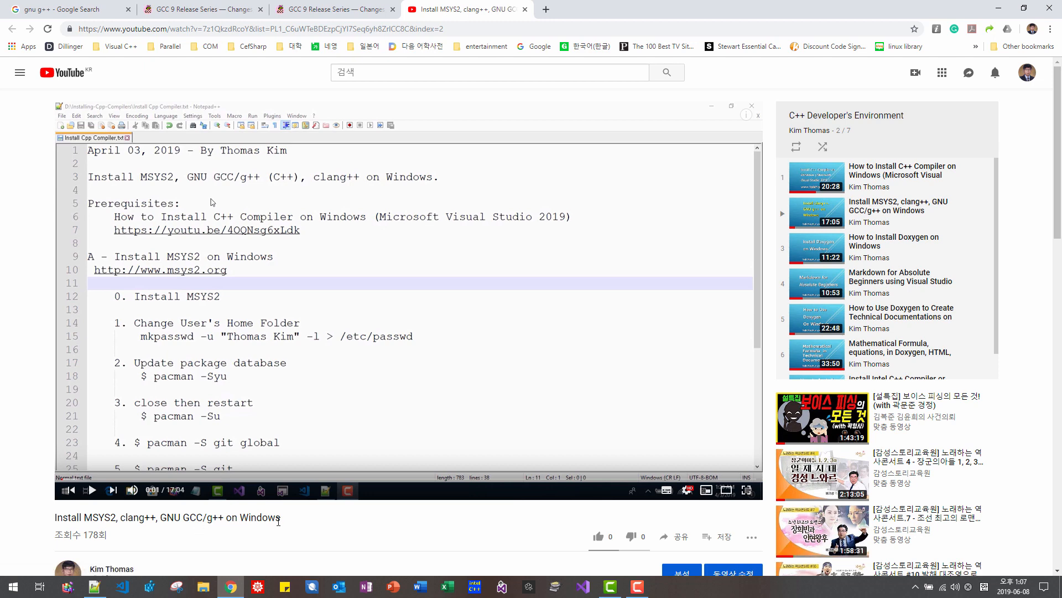
click(999, 9)
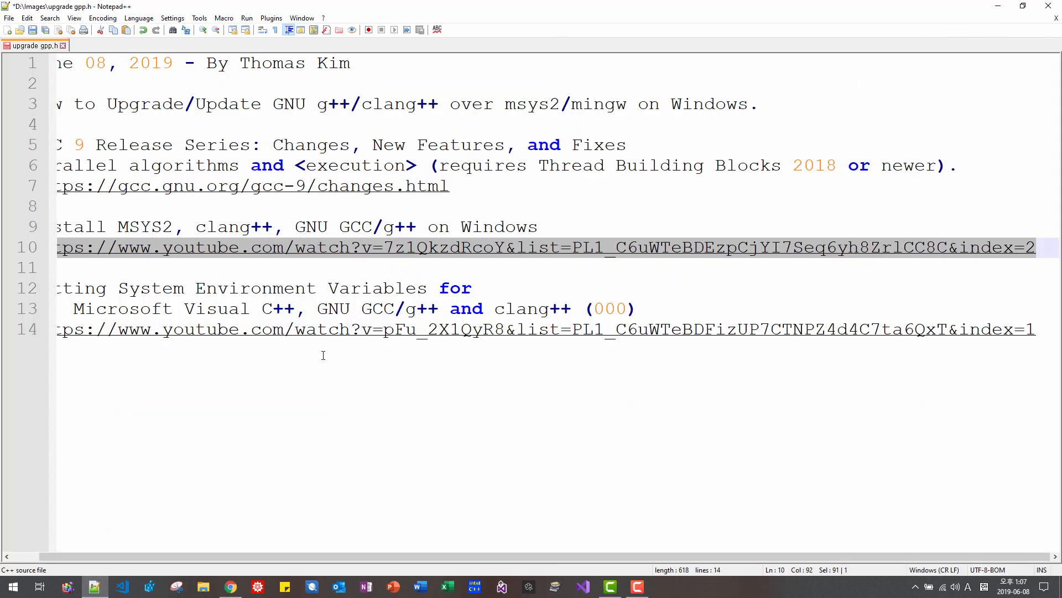
scroll(324, 354, left, 1)
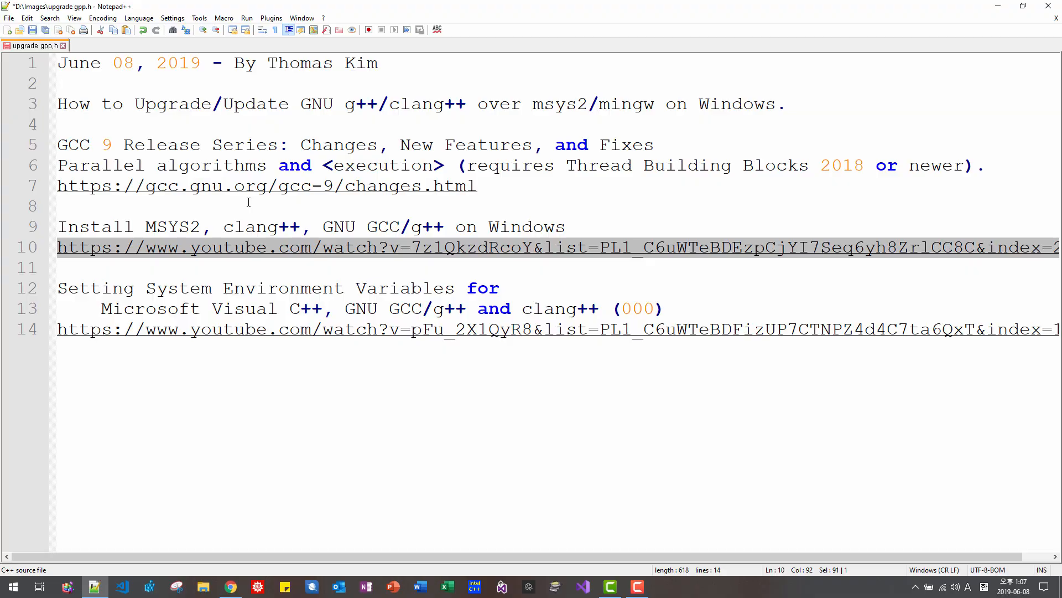
Step: Show the desktop and browse File Explorer to C:\DevSoft\msys64
key(super+d)
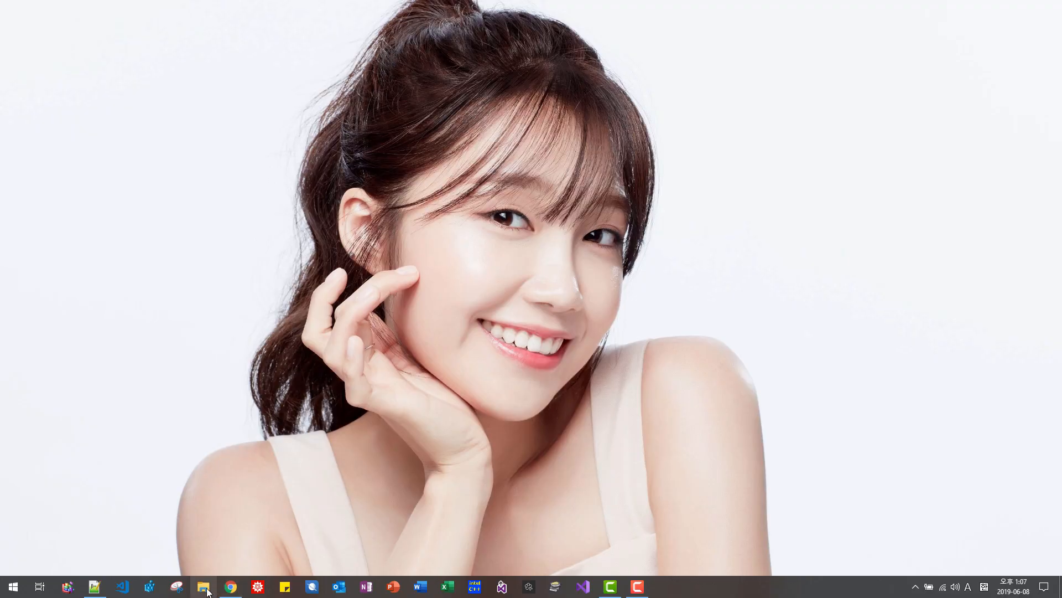
key(super+e)
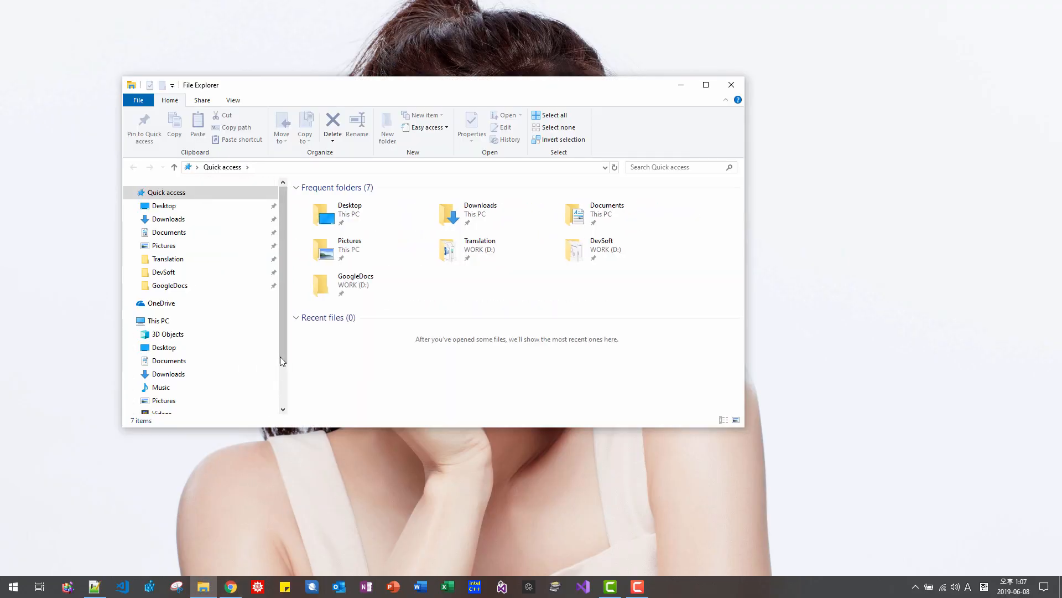
click(286, 406)
scroll(249, 398, down, 1)
click(193, 366)
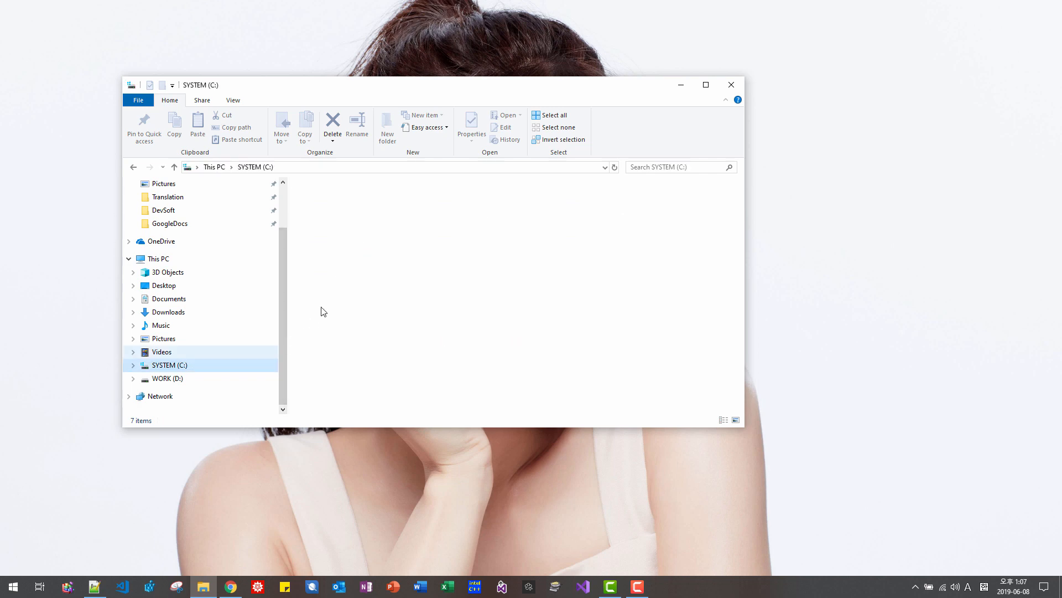
double_click(324, 213)
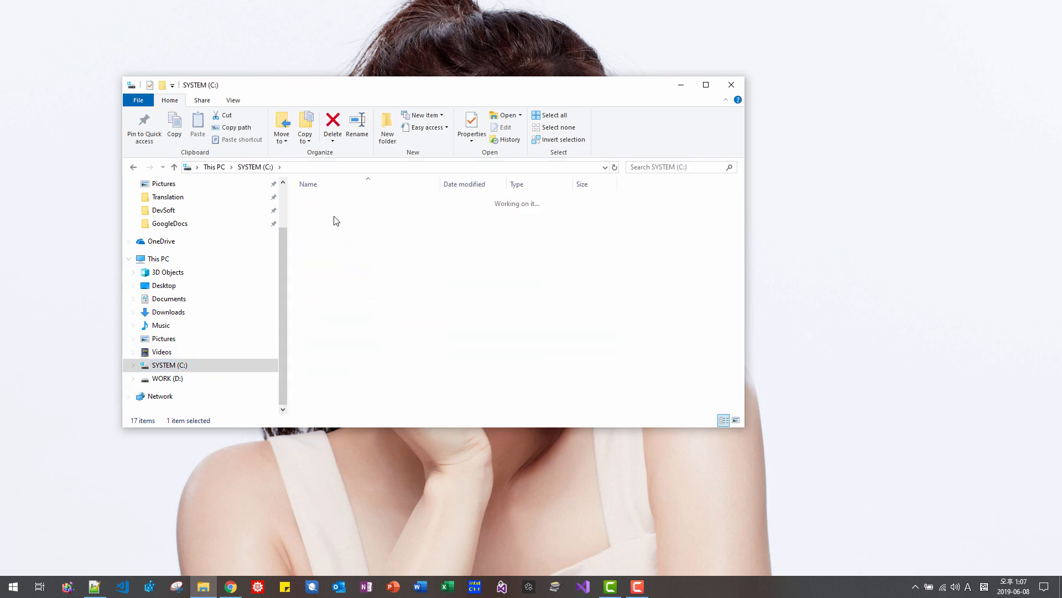
click(331, 295)
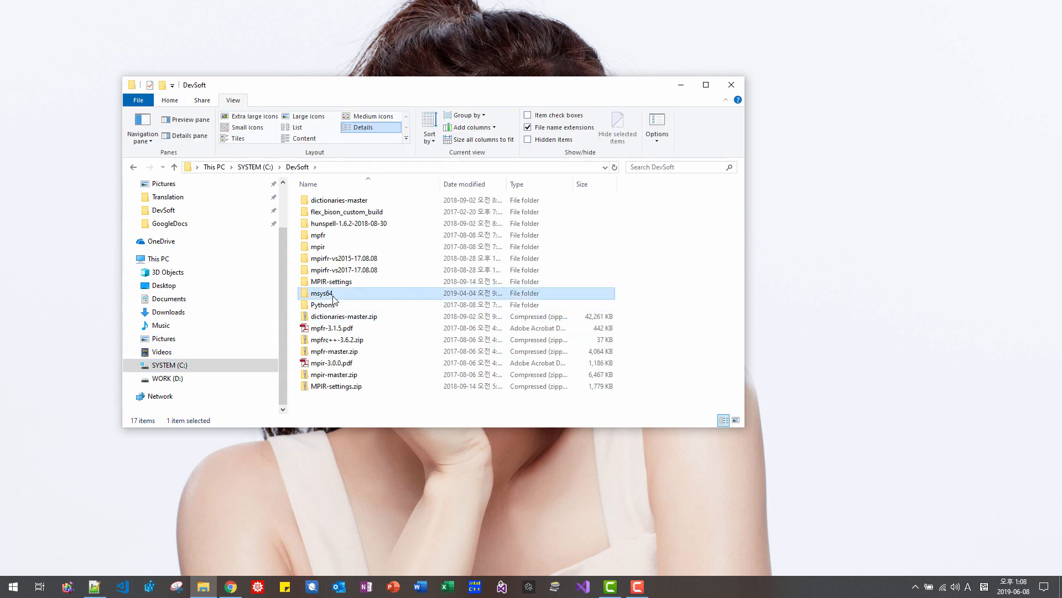
double_click(333, 296)
scroll(332, 366, down, 3)
Step: Create a desktop shortcut to mingw64.exe by right-dragging it onto the desktop
click(332, 367)
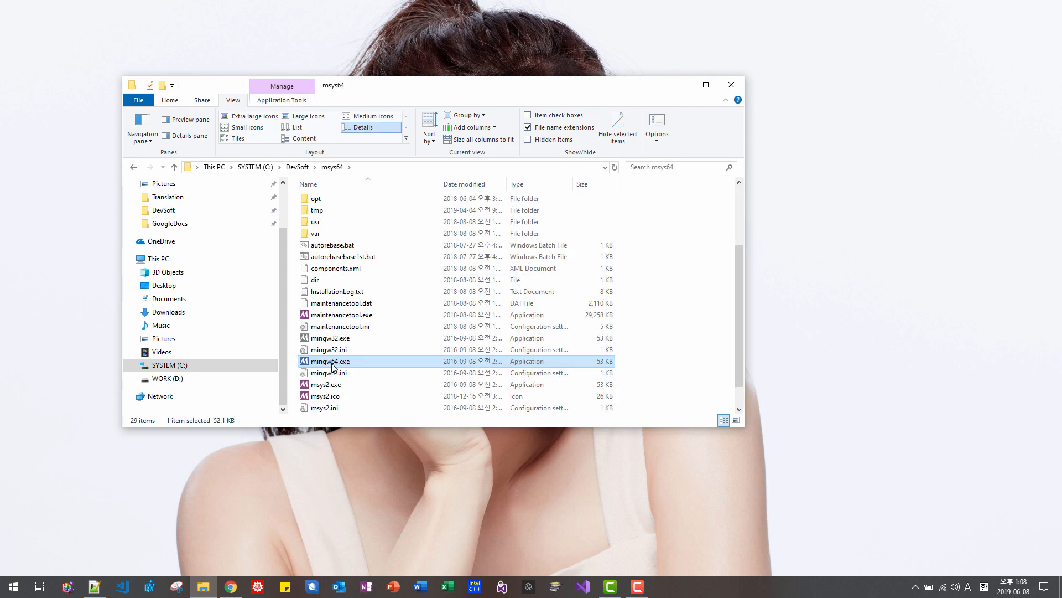
drag(333, 367, 74, 284)
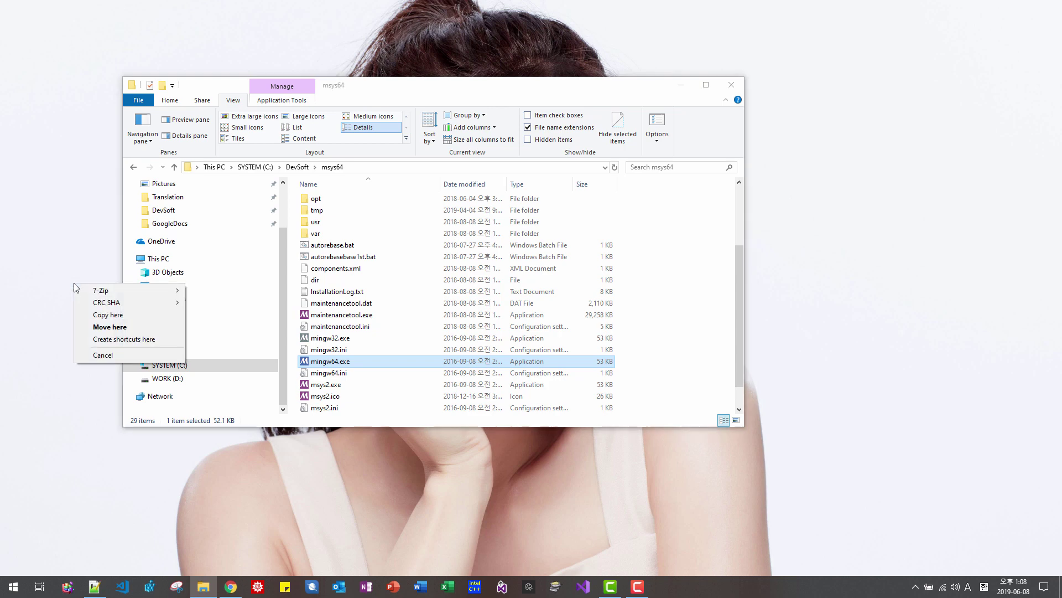
click(107, 338)
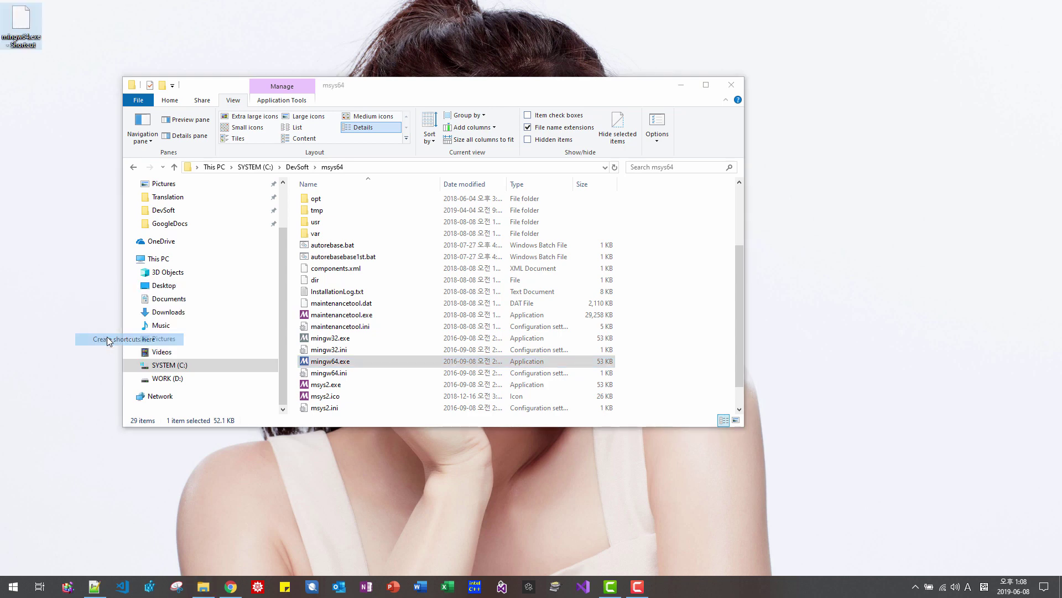
Step: Launch MINGW64 from the new shortcut and run g++ --version, which reports 8.3.0
double_click(31, 37)
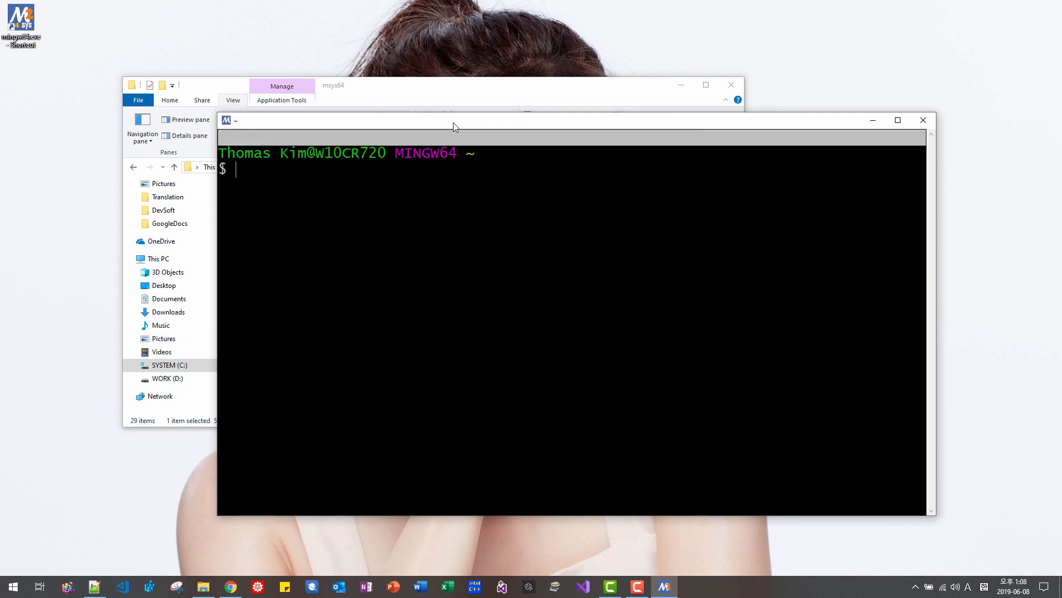
drag(457, 126, 444, 130)
text(g)
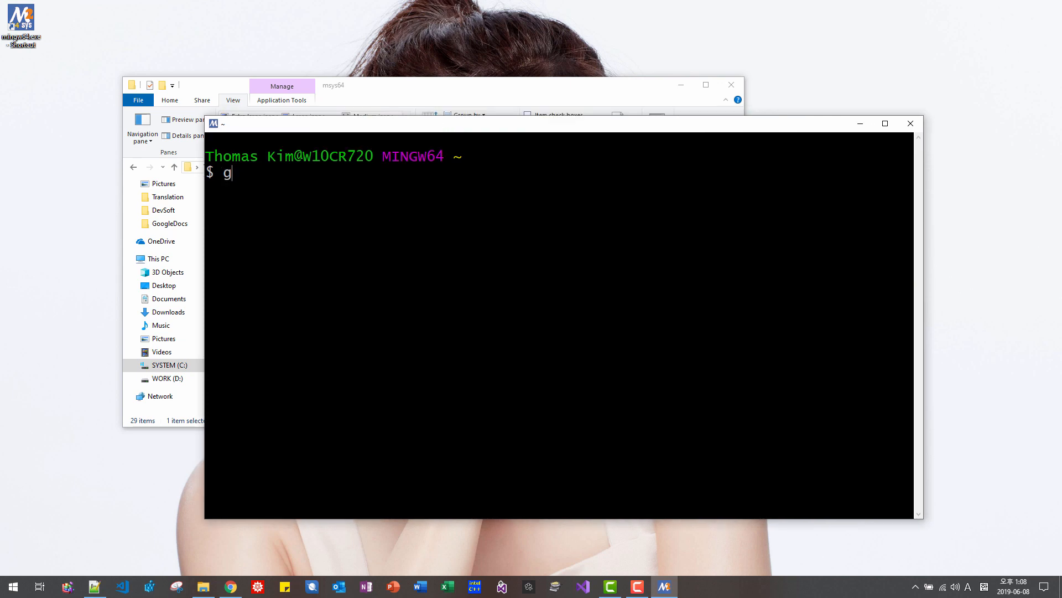
text(++ --version)
key(Return)
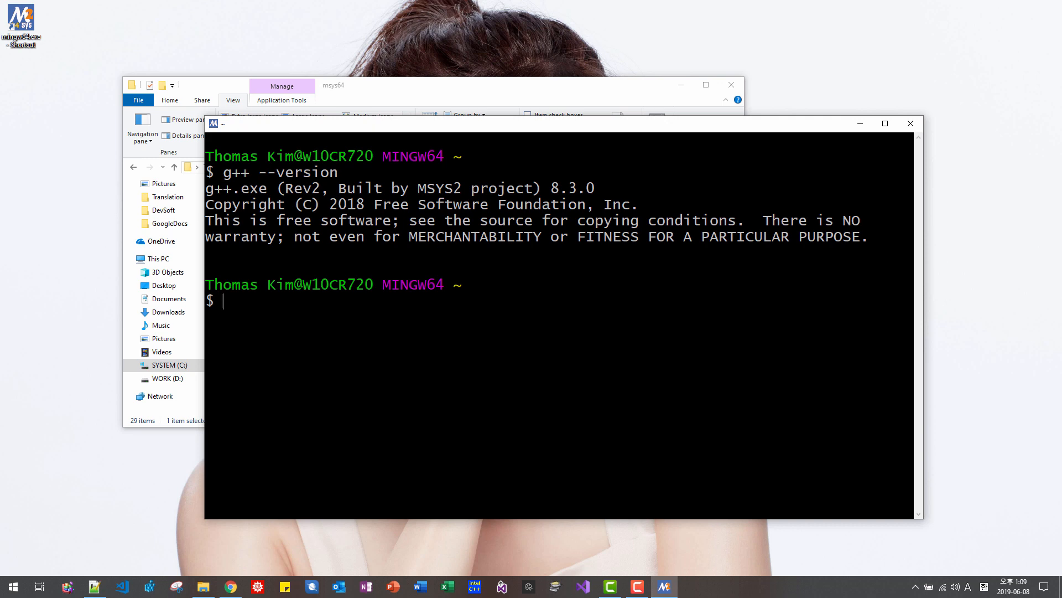
text(pacman -)
text(Syu)
Step: Run pacman -Syu and accept the mintty, msys2-runtime and pacman core upgrades
key(Return)
drag(636, 127, 583, 39)
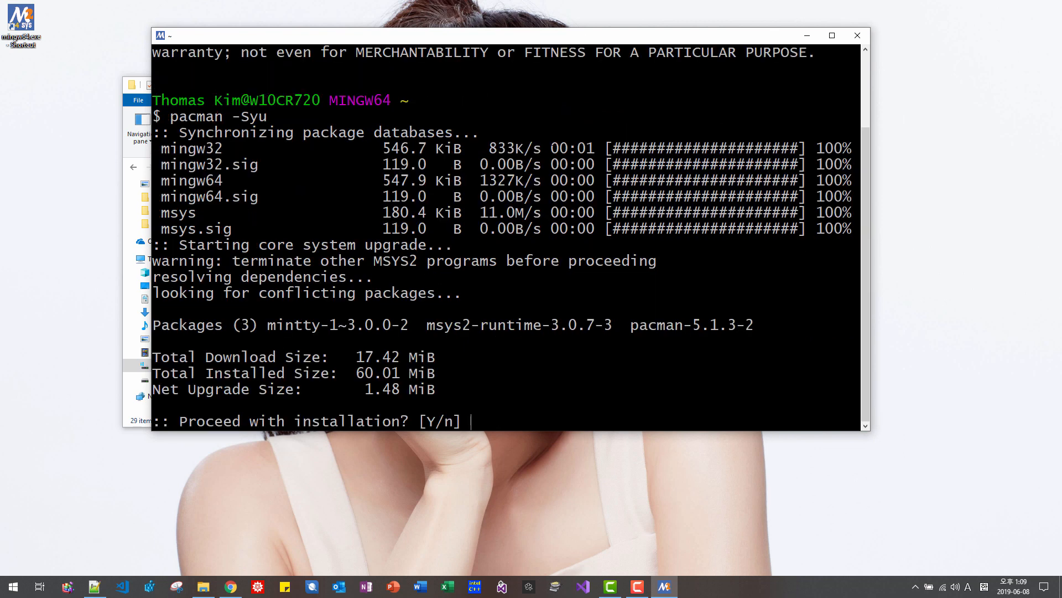
key(Return)
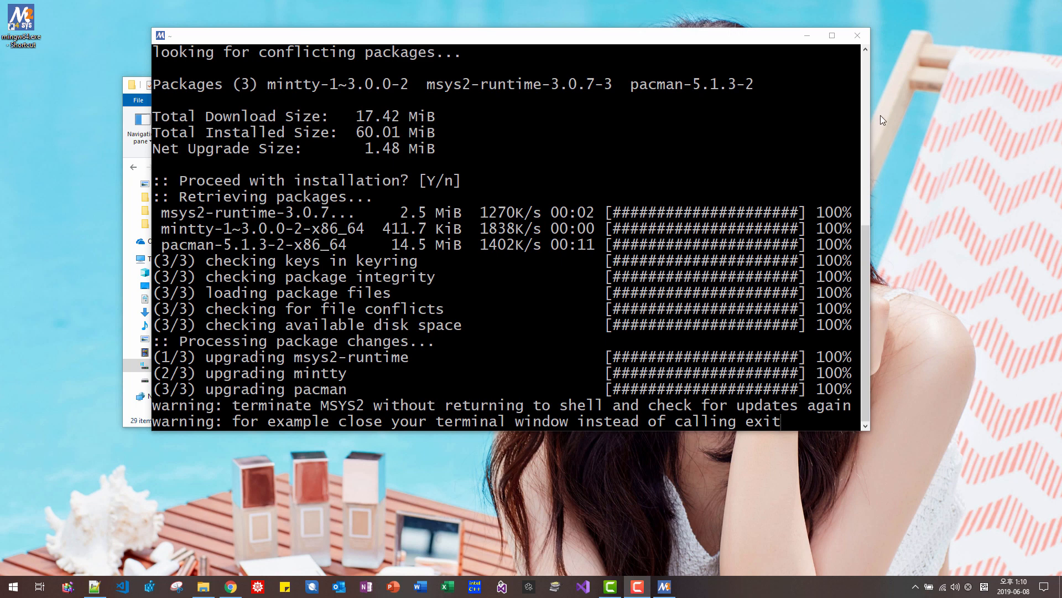
Step: Close the terminal despite running processes and relaunch MINGW64 from the desktop shortcut
click(858, 39)
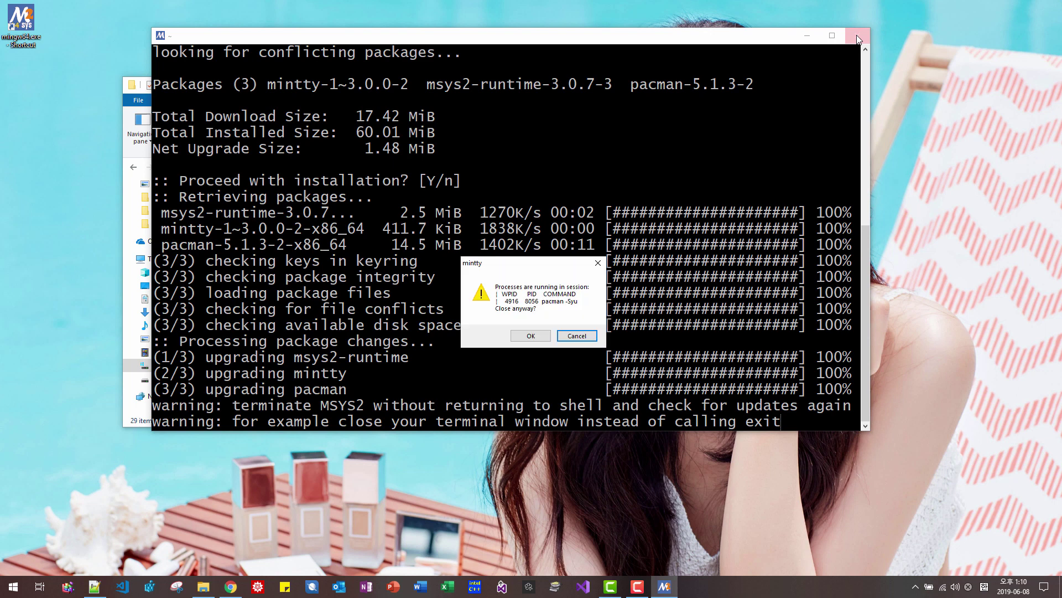
click(531, 339)
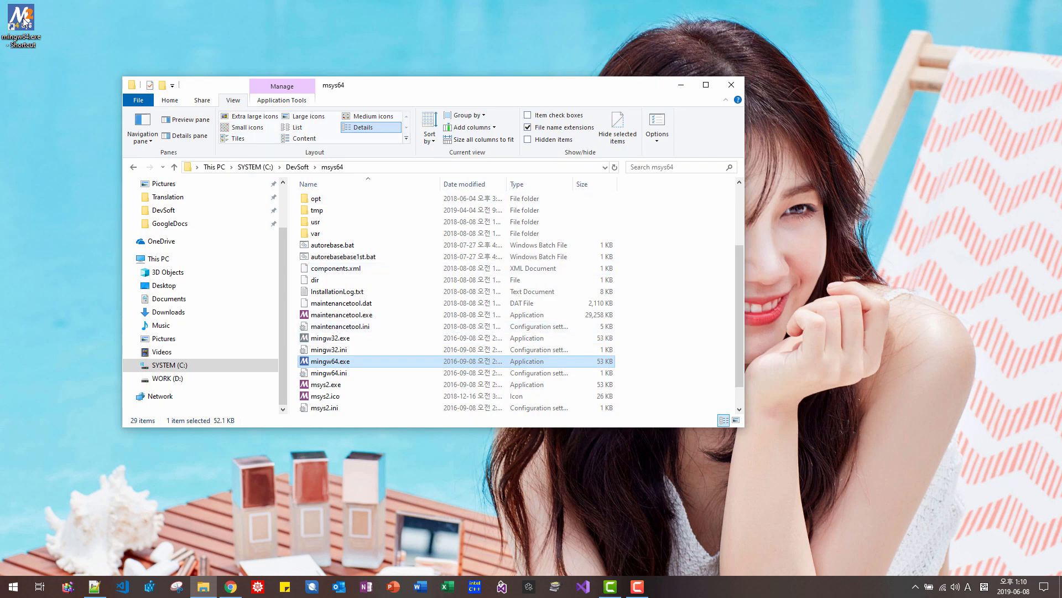
click(21, 16)
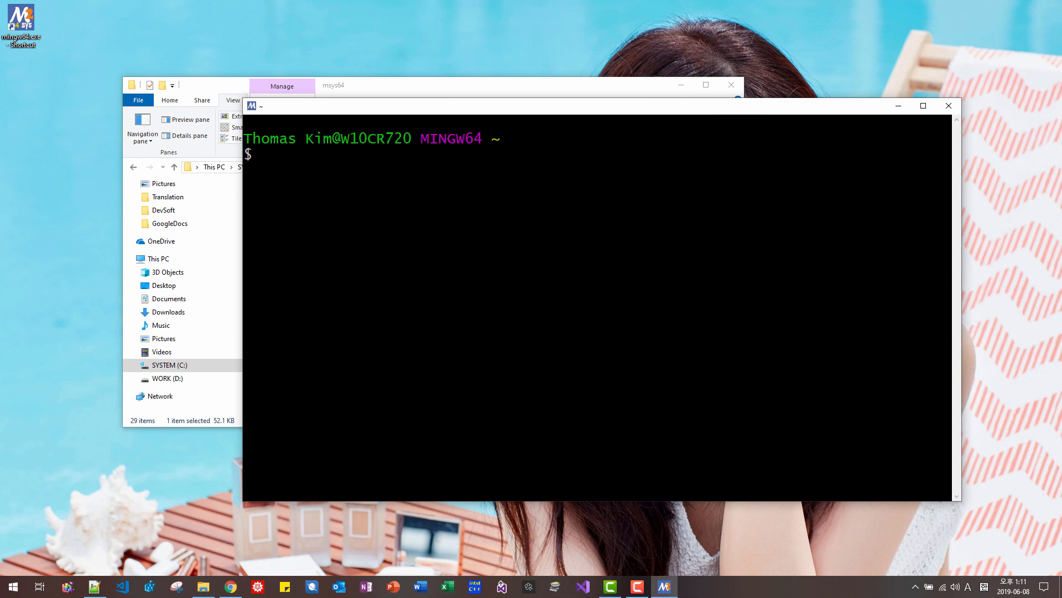
text(pac)
text(man )
text(-Su)
Step: Run pacman -Su and accept all 77 package upgrades, including gcc 9.1.0 and clang
key(Return)
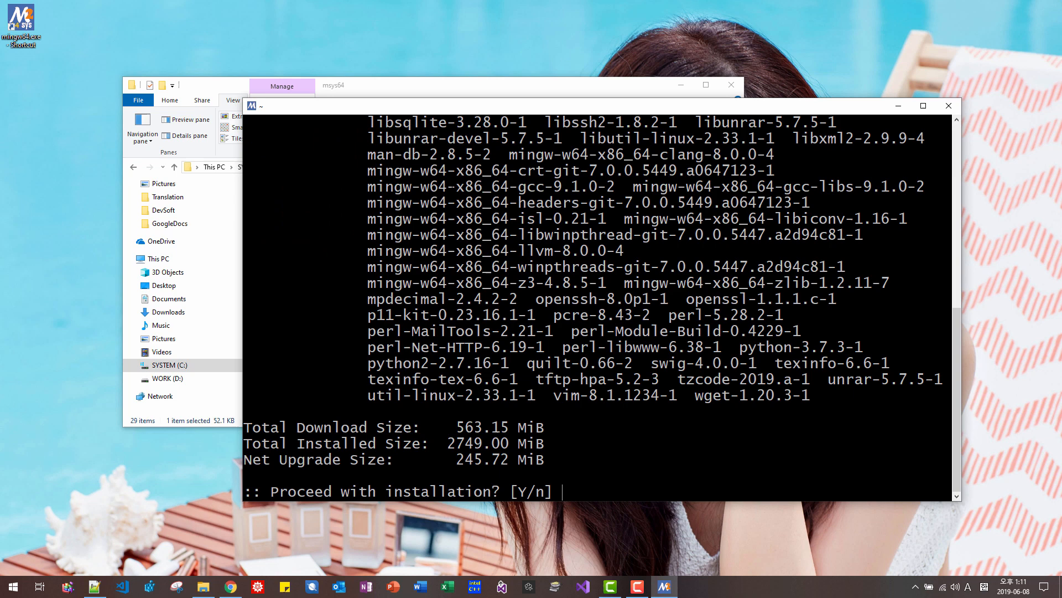
key(Return)
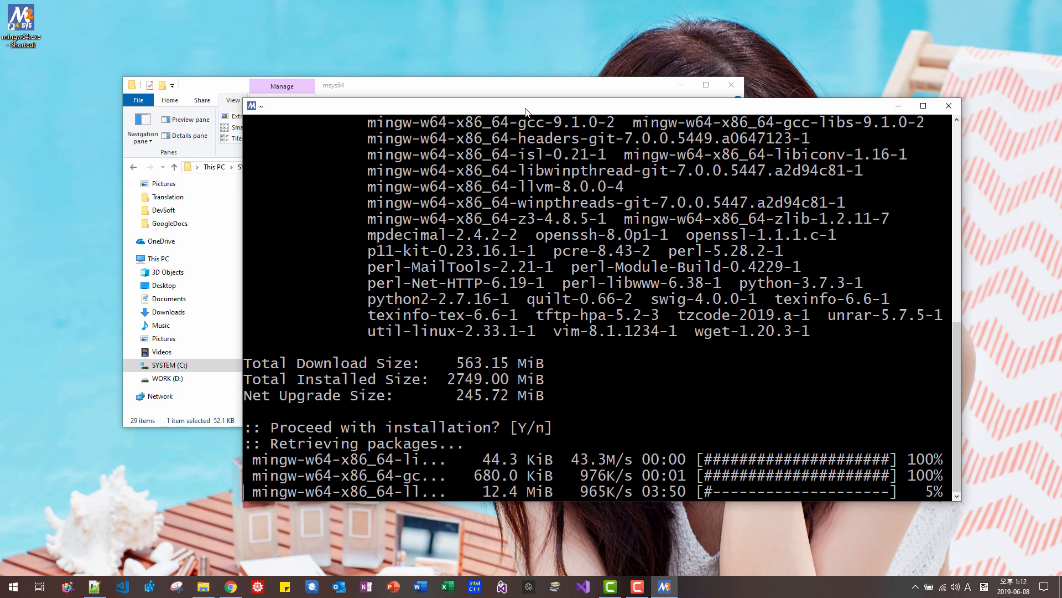
drag(525, 112, 452, 69)
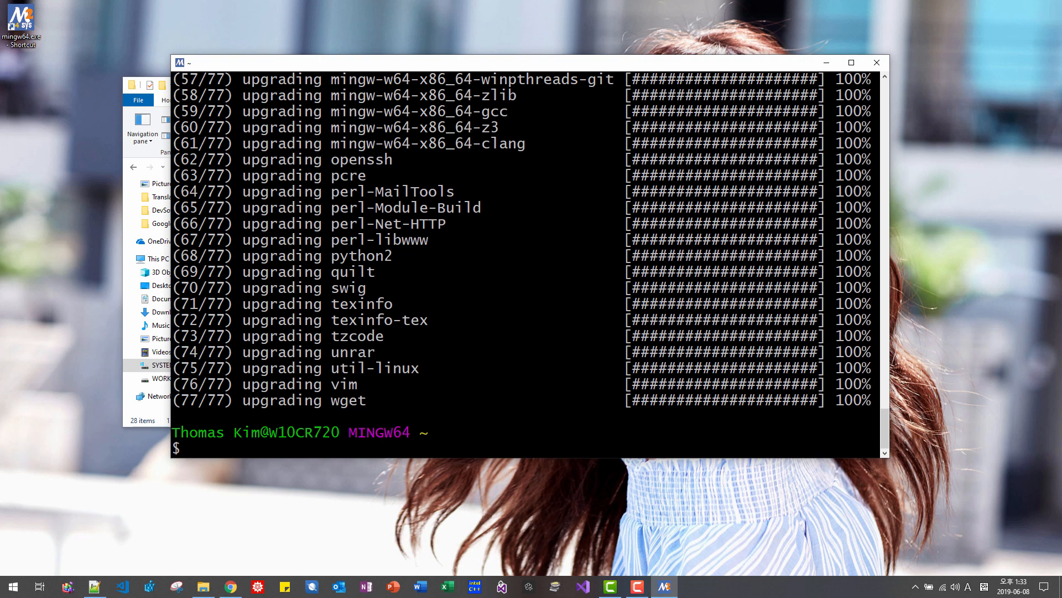
text(g++ )
text(--versio)
text(n)
Step: Run g++ --version, now reporting 9.1.0, with a brief glance at Chrome
key(Return)
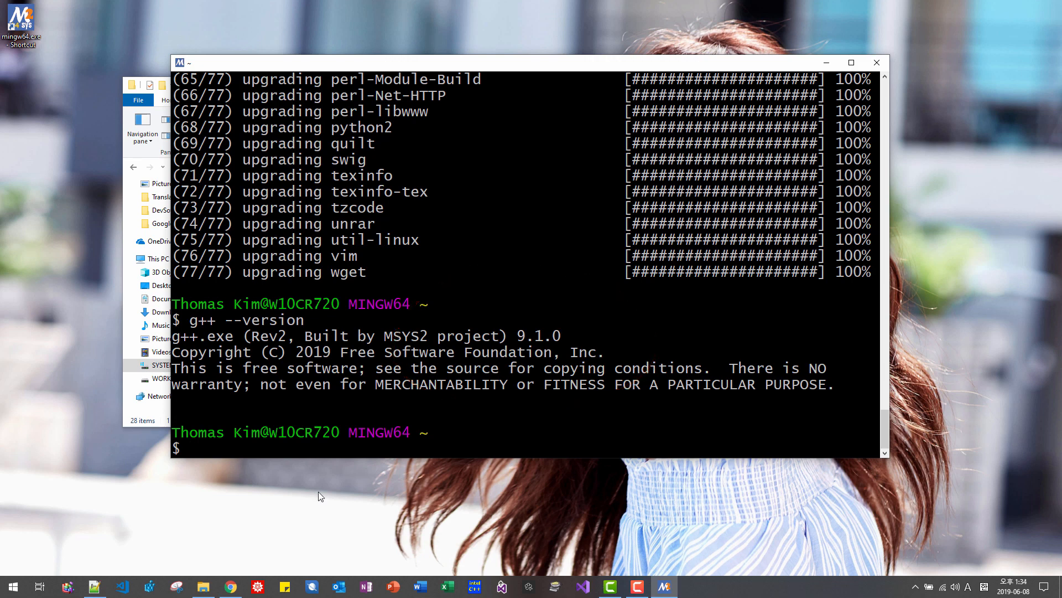
click(239, 587)
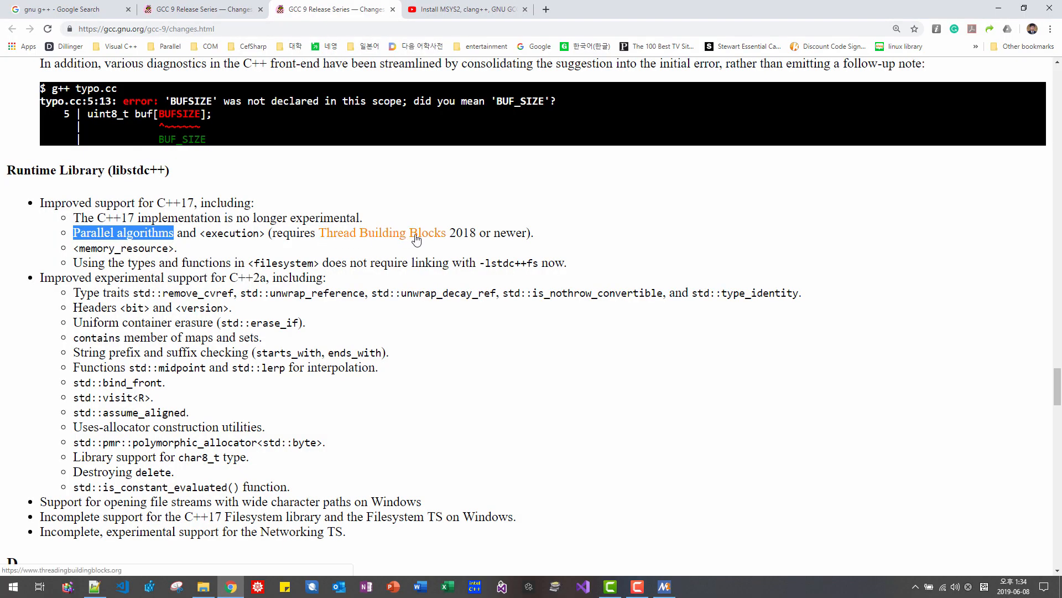
click(1001, 9)
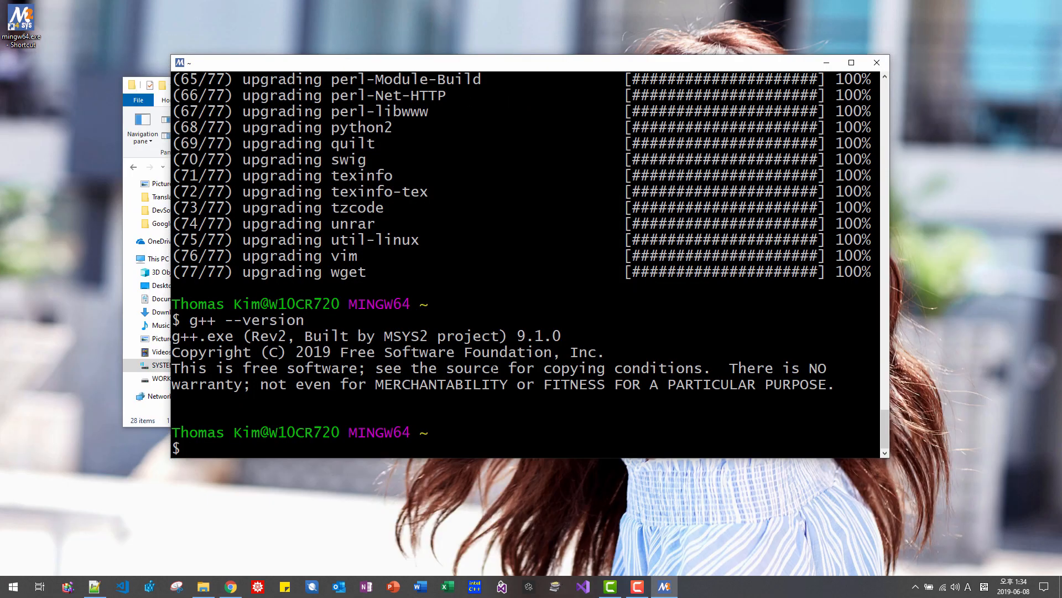
text(pacman -Ss)
text( tbb)
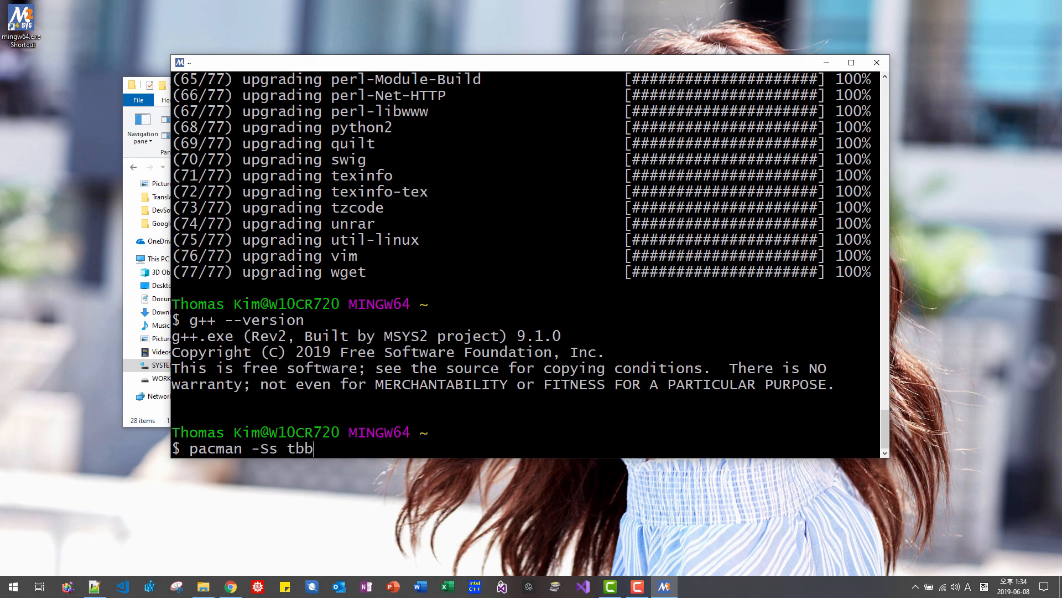
Step: Run pacman -Ss tbb to list the 32-bit and 64-bit intel-tbb 2019 packages
key(Return)
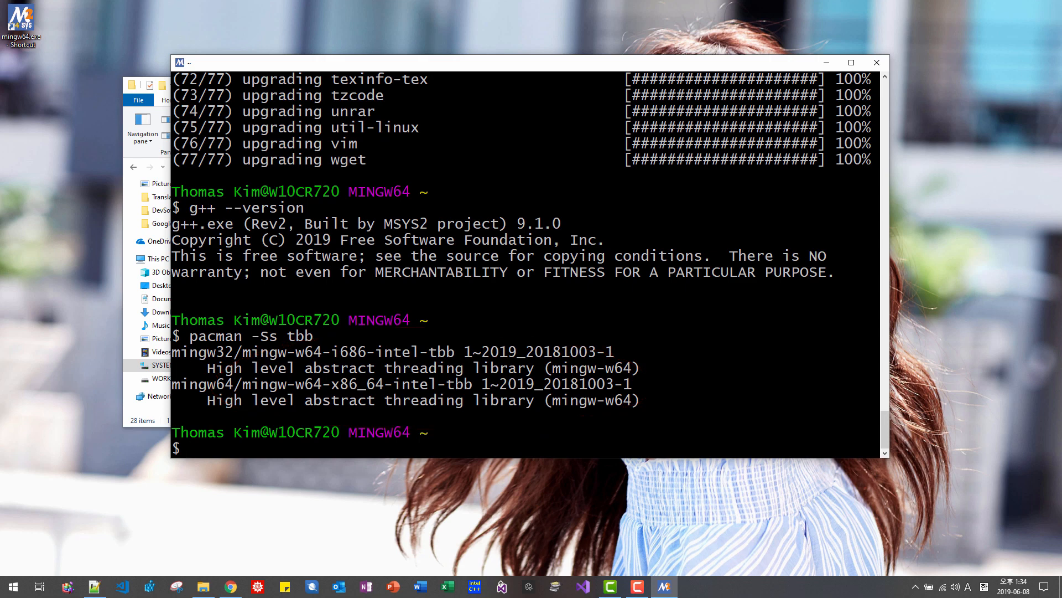
text(pacman -/)
Step: Install mingw-w64-x86_64-intel-tbb via pacman -S, confirming the default Y prompt
key(BackSpace)
text(S mingw)
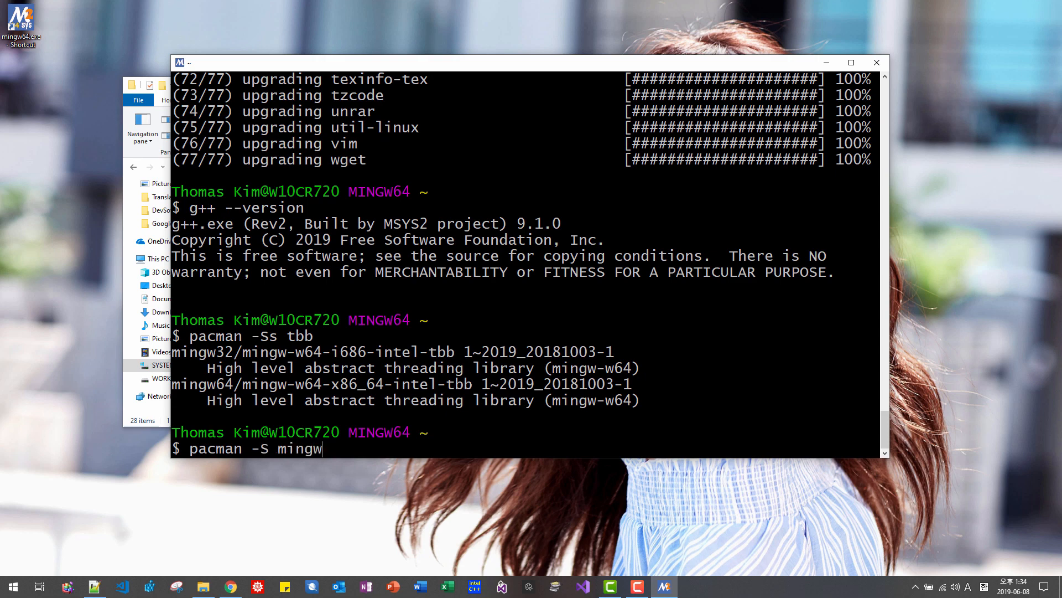
text(-w64)
text(-x85)
key(BackSpace)
text(6_)
text(64-intel)
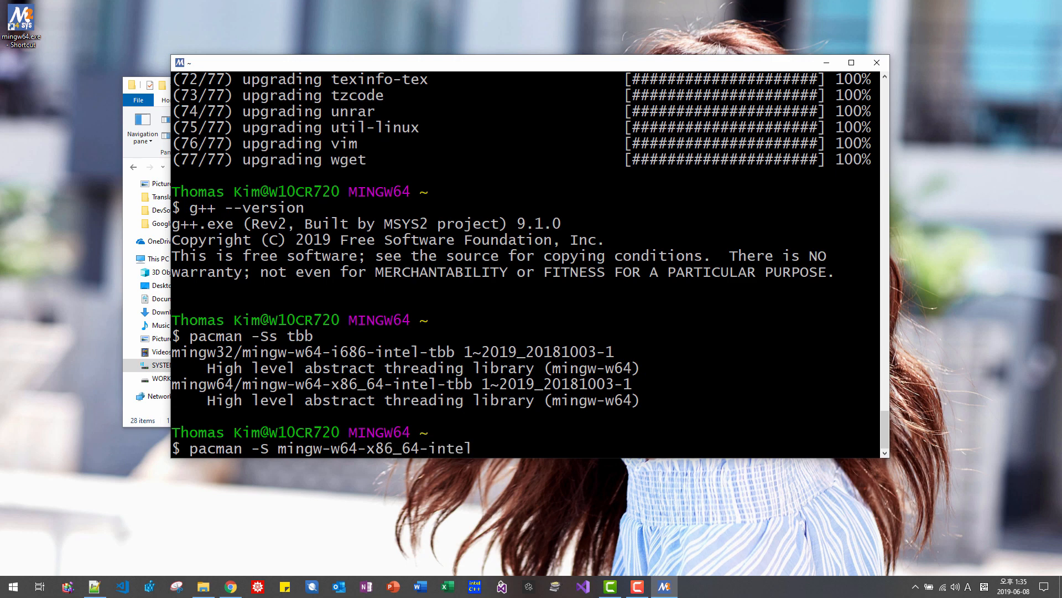
text(-tbb)
key(Return)
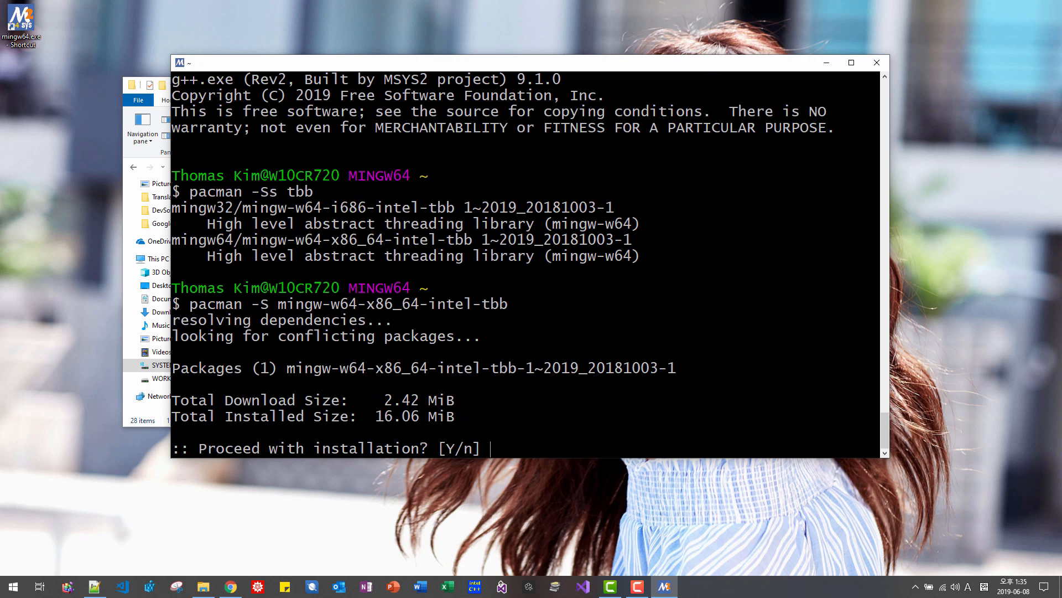
key(Return)
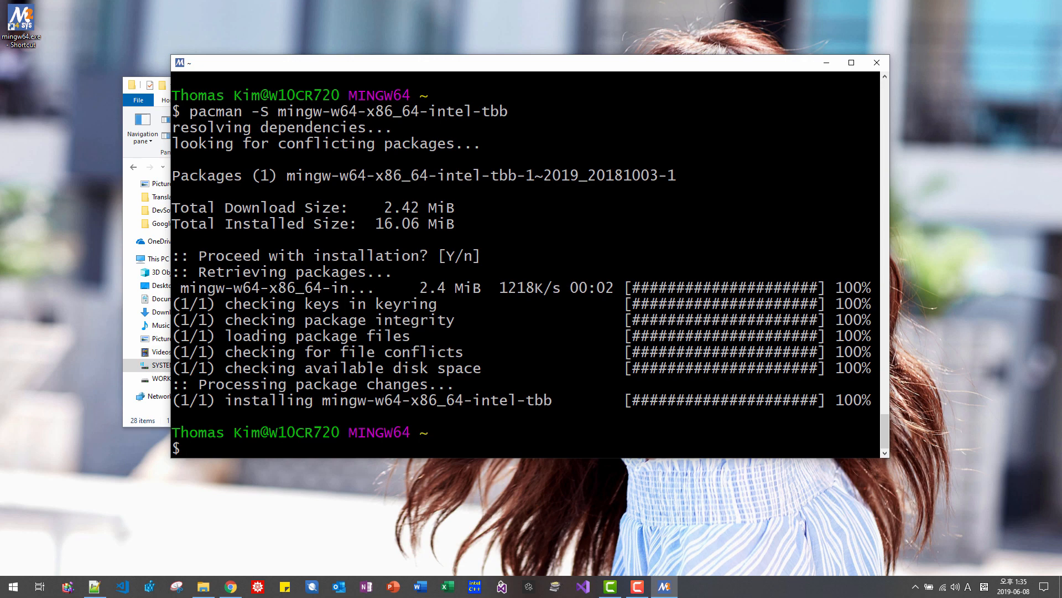
text(clang++ )
text(--vers)
text(ion)
Step: Confirm clang++ --version reports 8.0.0, then return to the upgrade gpp.h notes in Notepad++
key(Return)
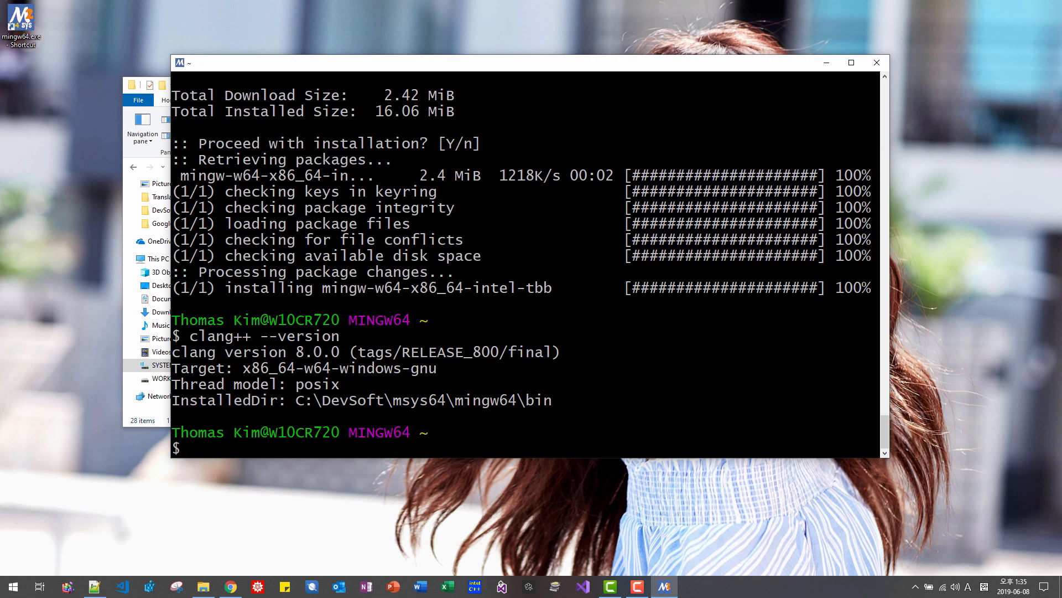
click(94, 586)
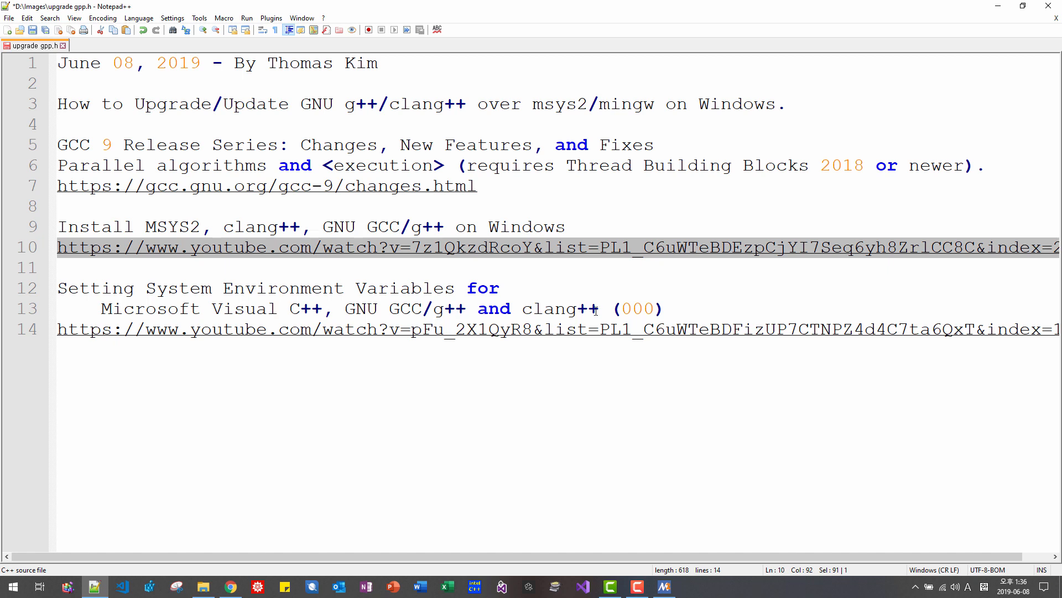
Step: Select the whole environment-variables video URL on line 14 of the notes
triple_click(497, 336)
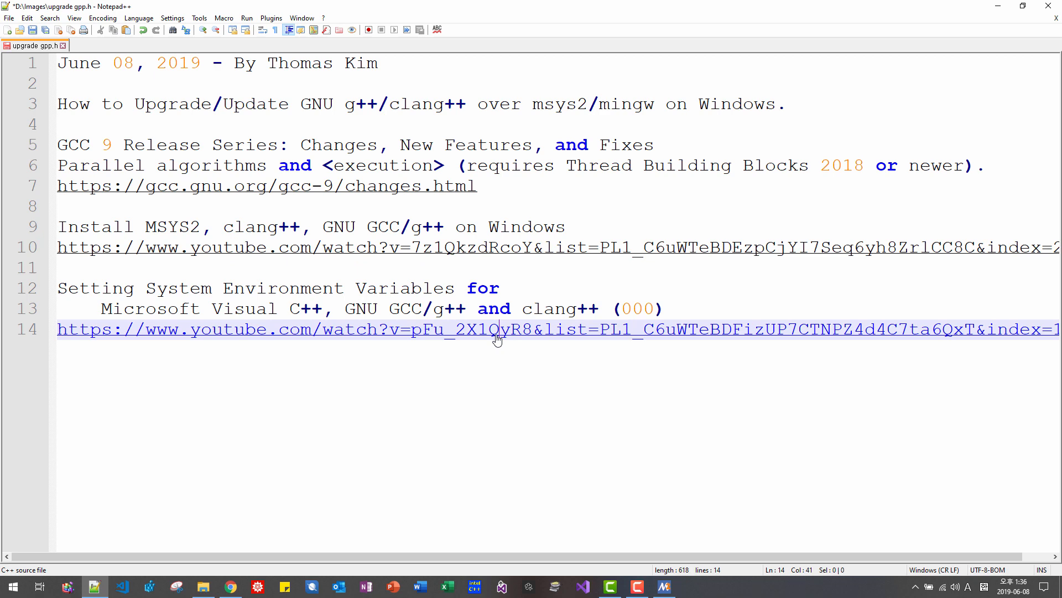